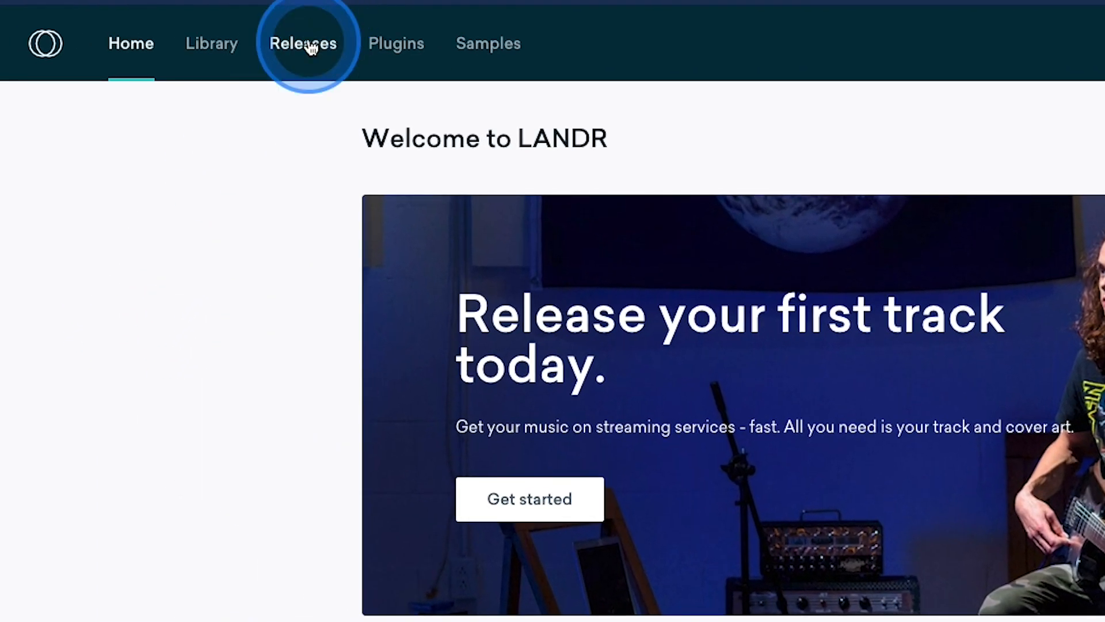
Start a new release and open the selection of tracks for it.
left_click(64, 26)
left_click(79, 151)
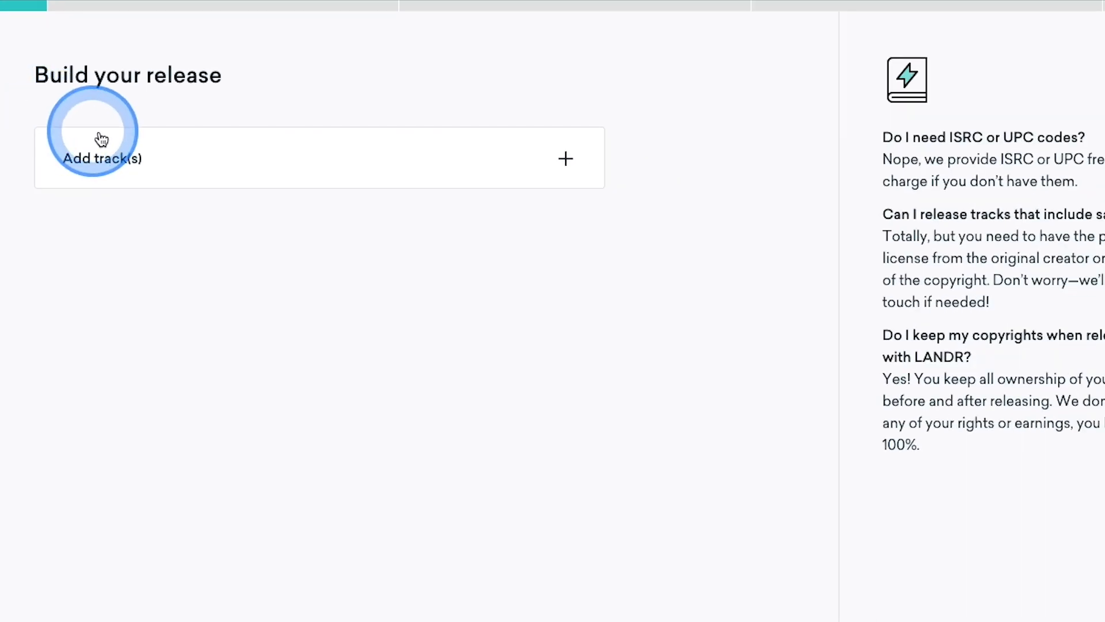
left_click(121, 151)
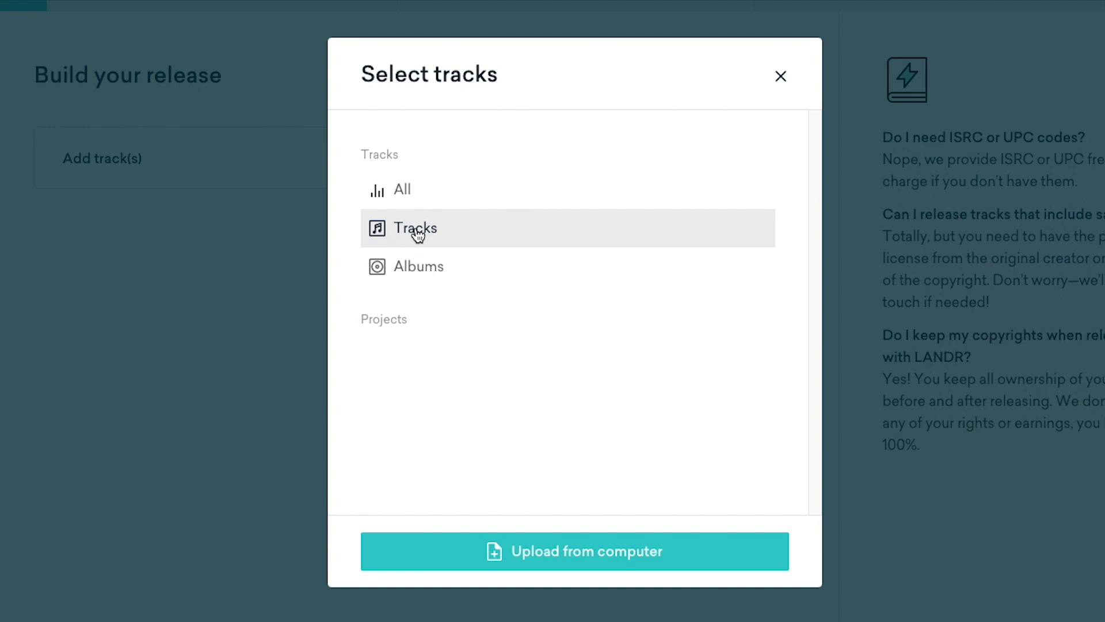
Add Your Release Track 1 and Your Release Track 2 from the library's individual tracks to the release.
left_click(527, 551)
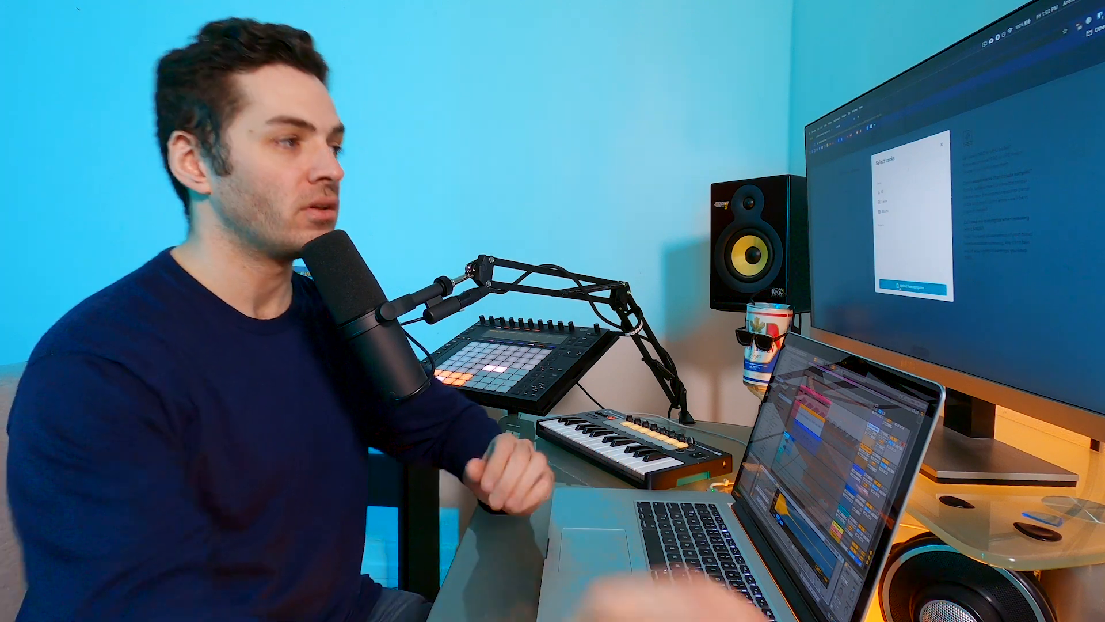
left_click(445, 241)
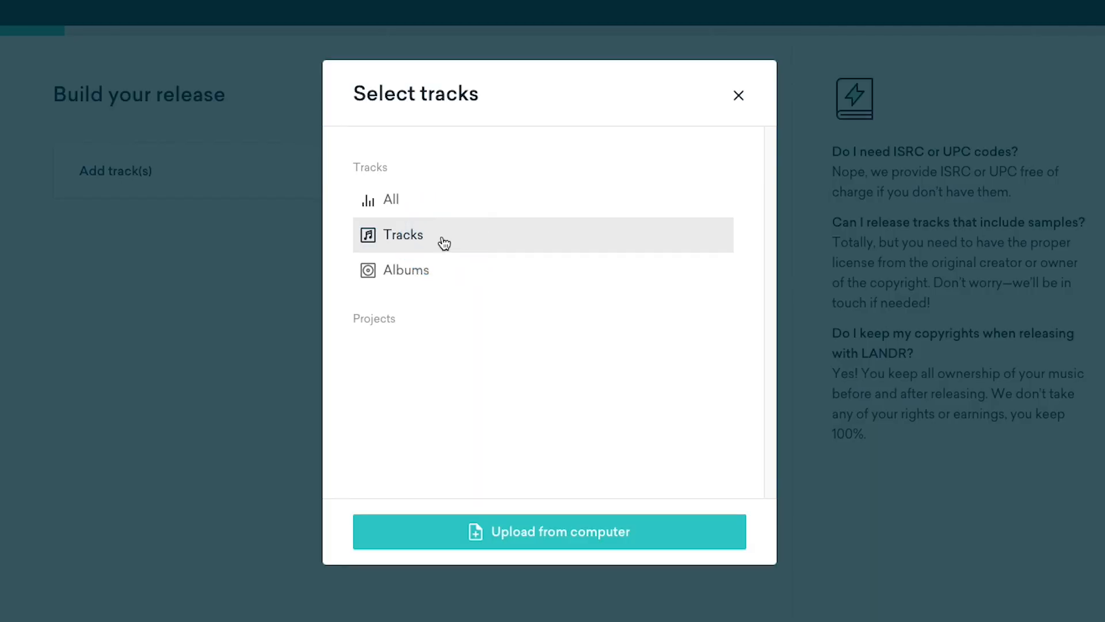
left_click(444, 241)
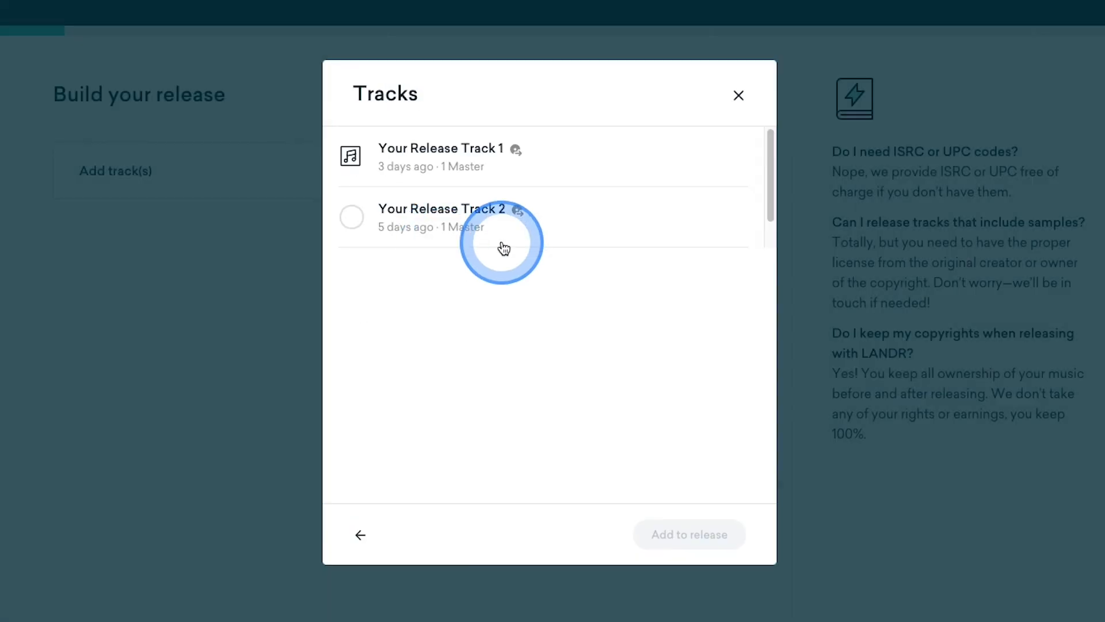
left_click(541, 153)
left_click(551, 211)
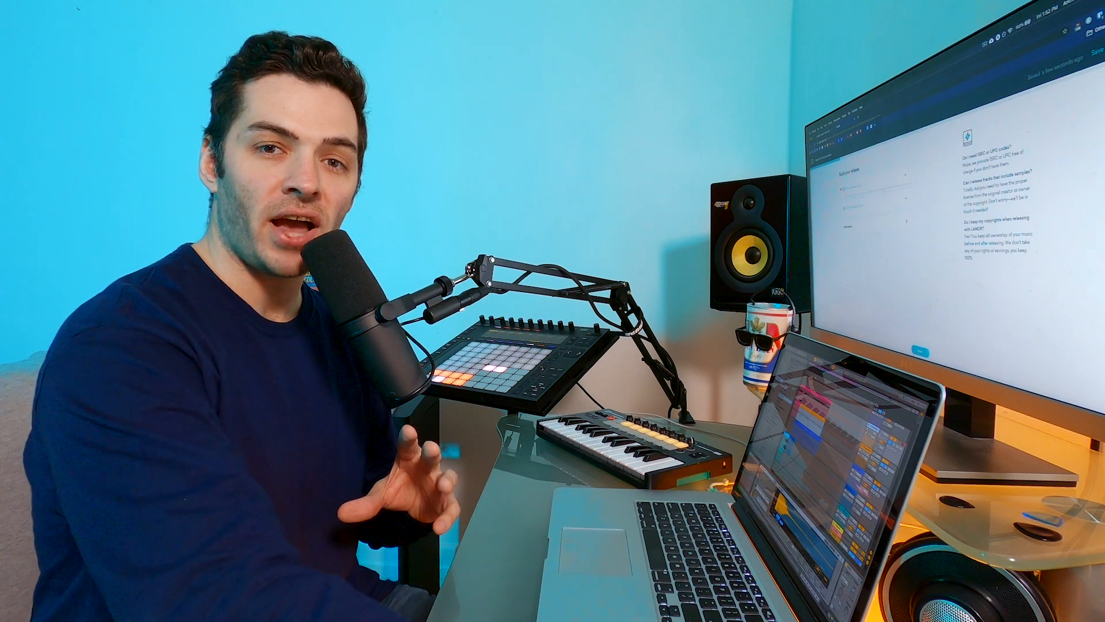
Try out reordering the two tracks by moving Your Release Track 1 below Your Release Track 2 and back.
left_click(247, 144)
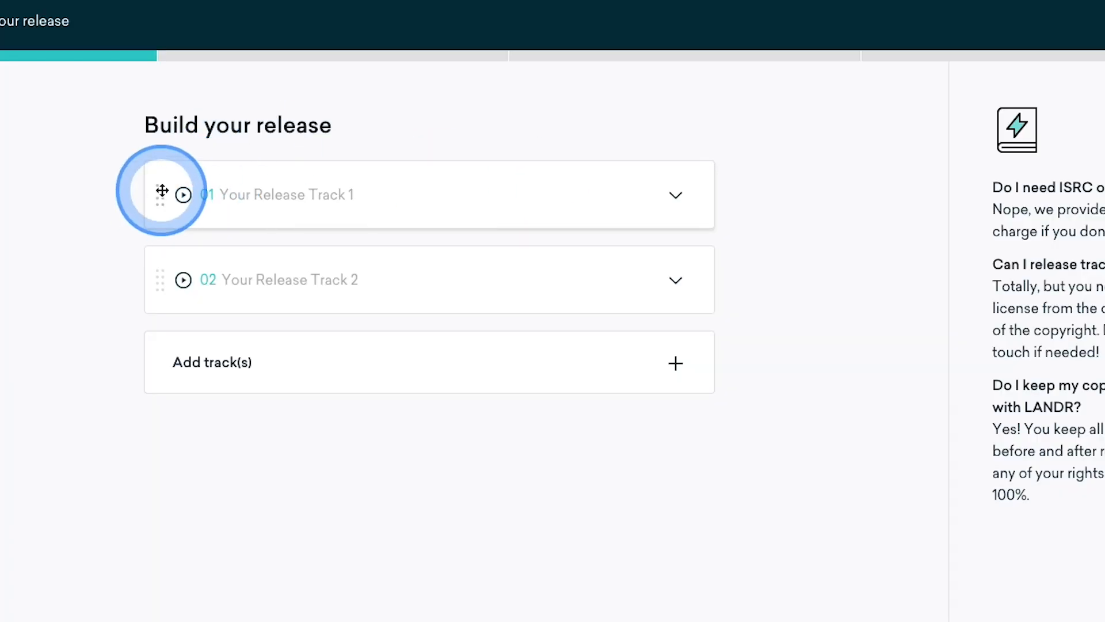
left_click_drag(161, 190, 147, 329)
left_click_drag(171, 241, 144, 267)
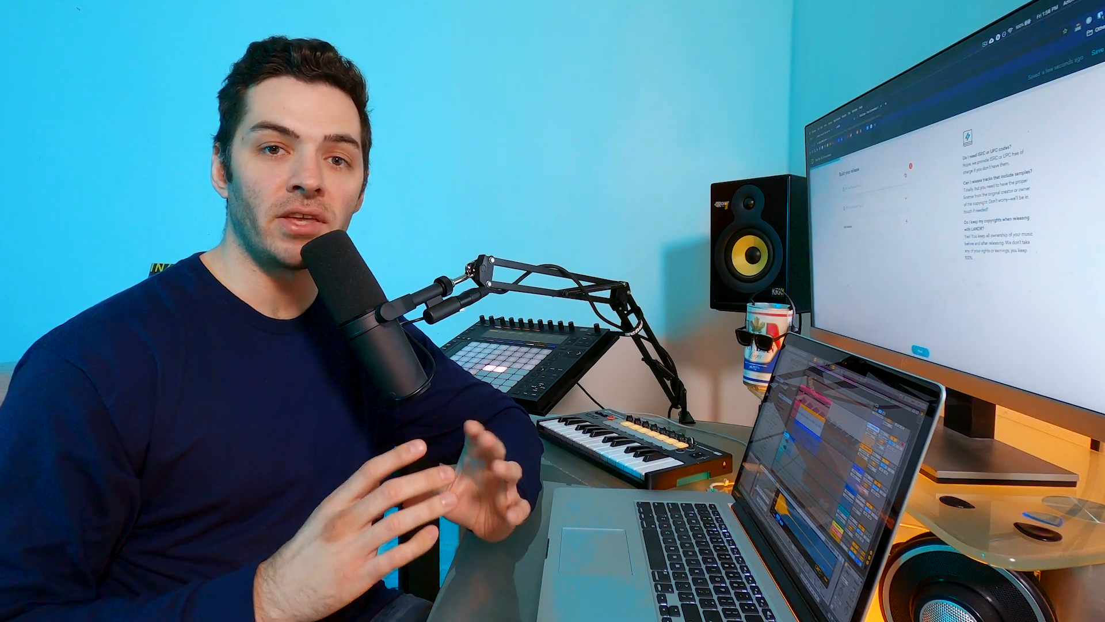
Expand the details of Your Release Track 1 and choose LANDR Master - Medium Open as its master version.
left_click(784, 109)
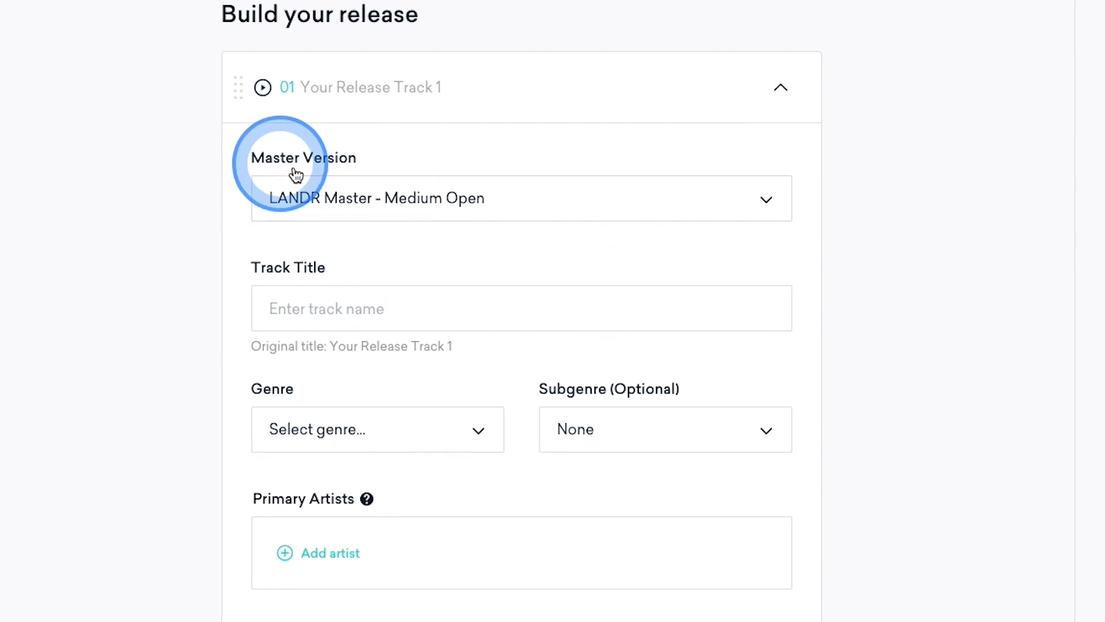
left_click(301, 187)
left_click(300, 189)
left_click(374, 298)
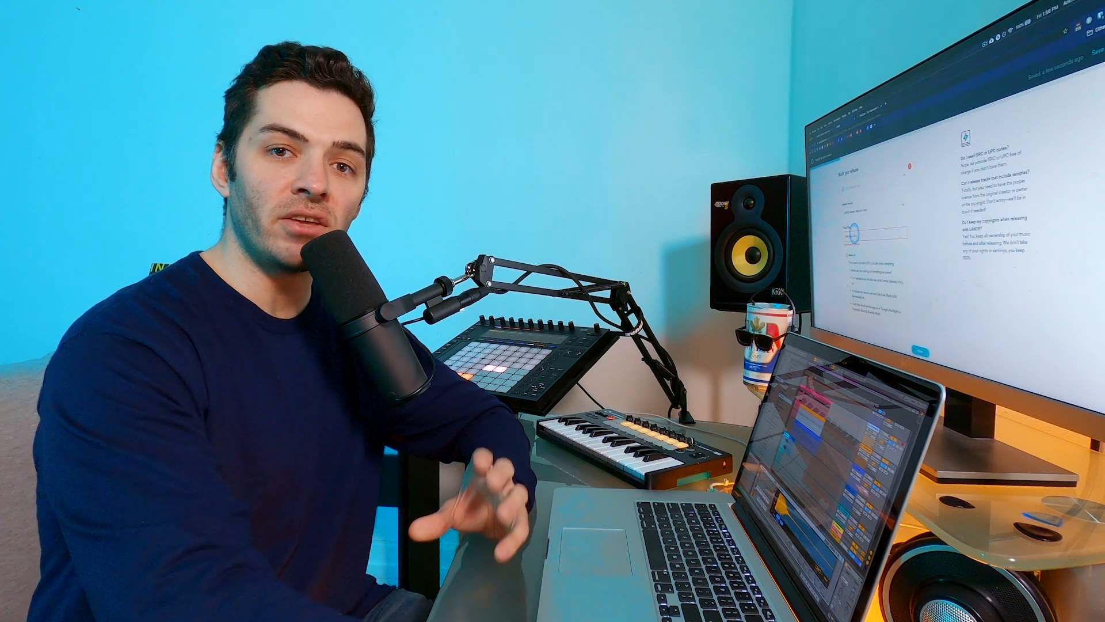
Switch to the TitleCase website, convert "WaLkING ON the sun At Night" and select the Title Case version.
left_click(262, 188)
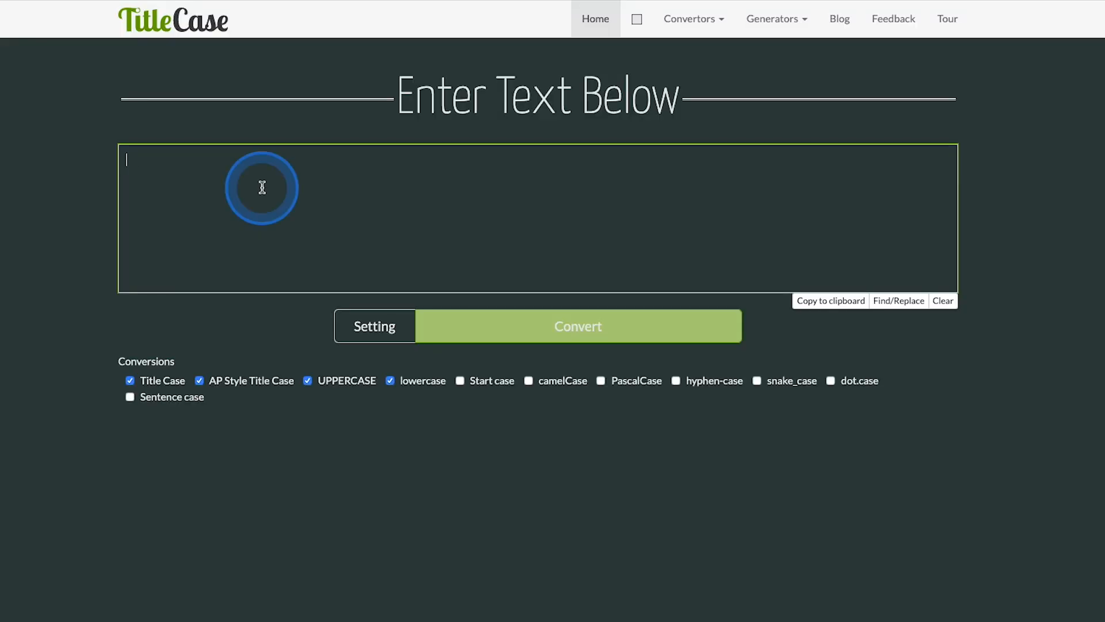
type("WaLkING ON the sun At Night")
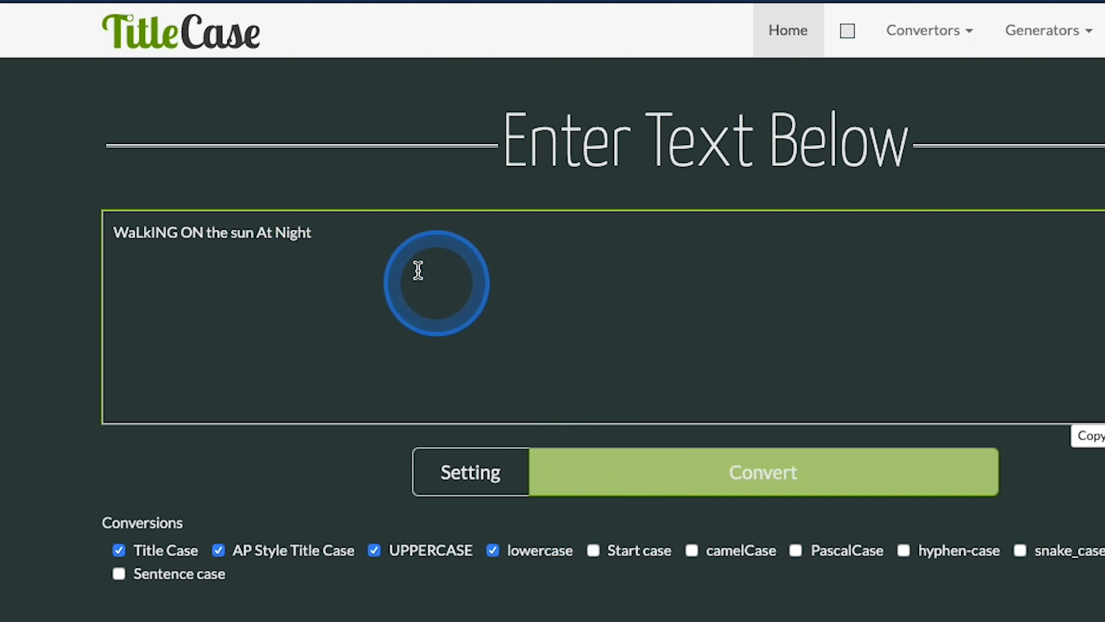
left_click_drag(343, 225, 250, 236)
left_click(657, 479)
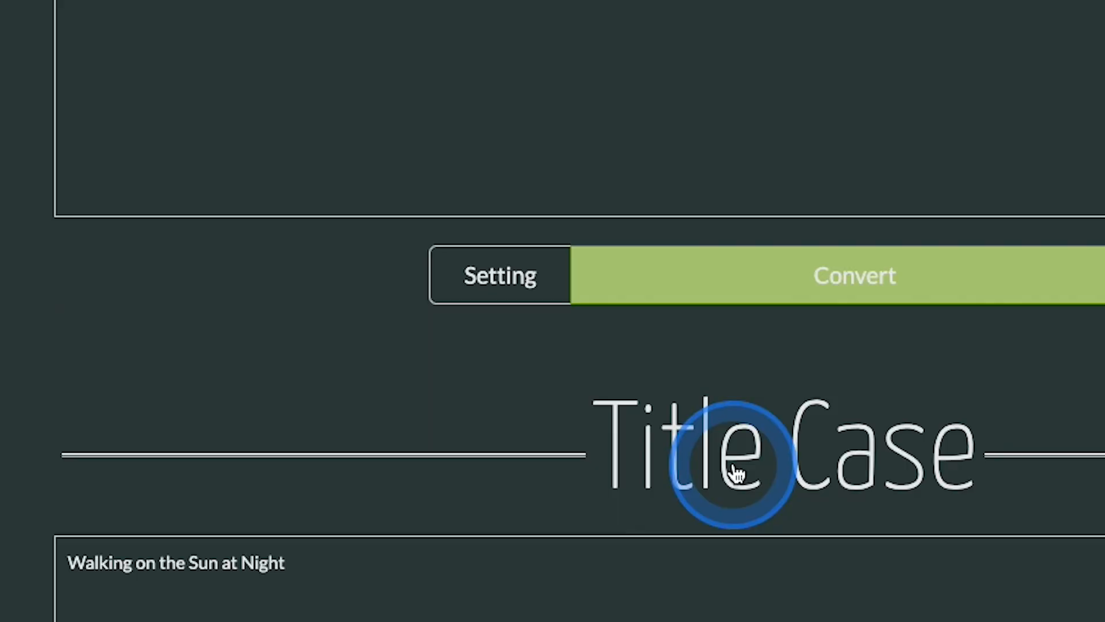
scroll(425, 182, "down", 5)
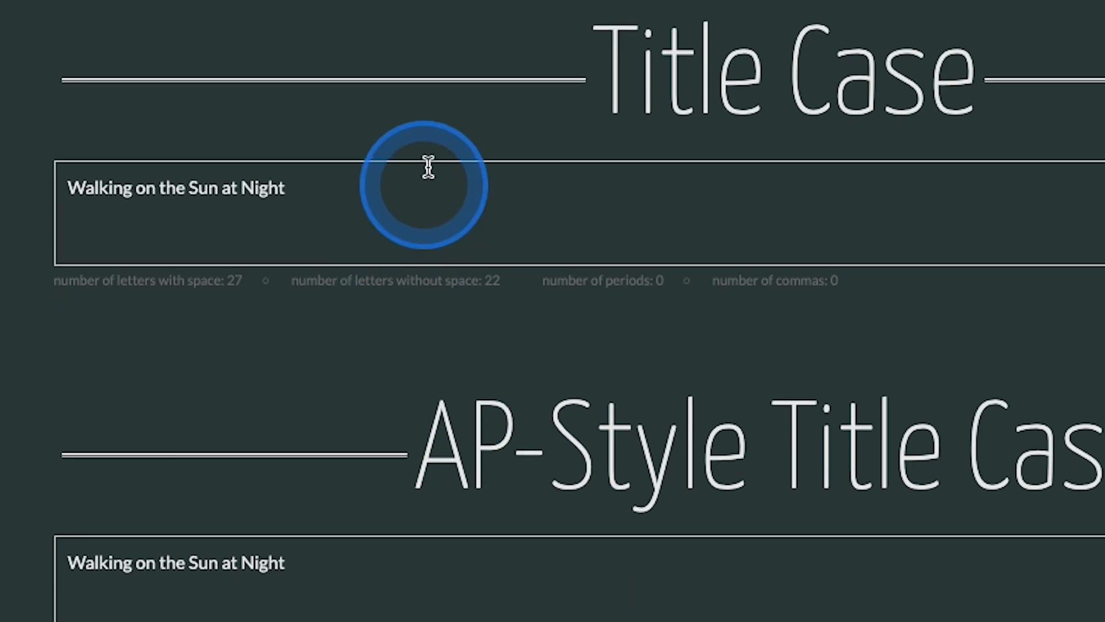
left_click_drag(304, 185, 49, 190)
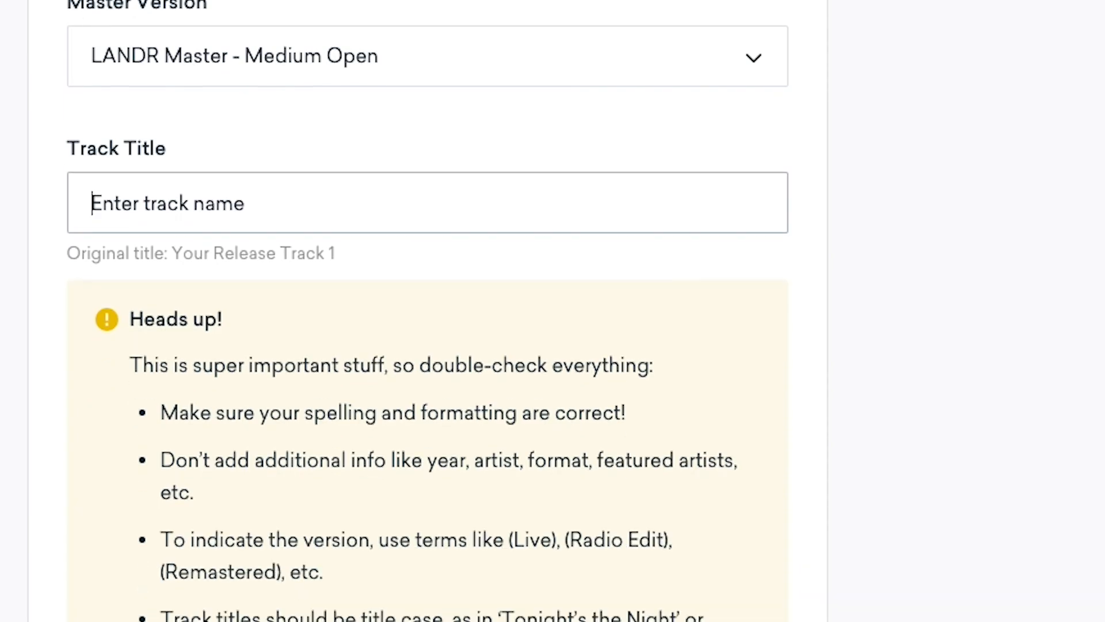
Title the first track "Walking on the Sun at Night" and set its genre to Blues with subgenre Blues-Rock.
type("Walking on the Sun at Night")
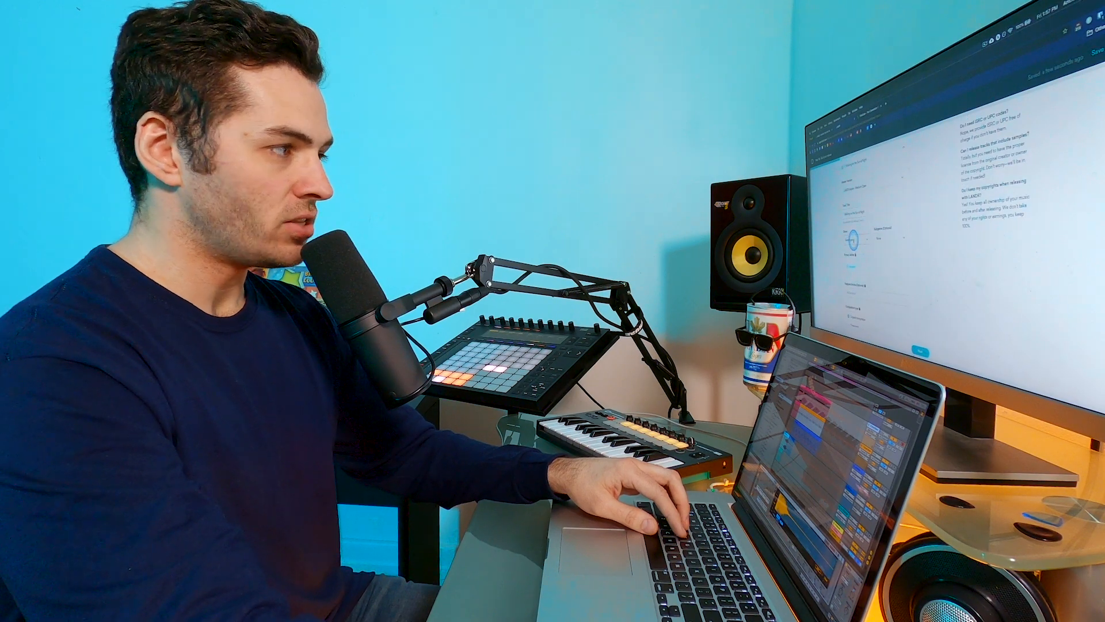
left_click(310, 237)
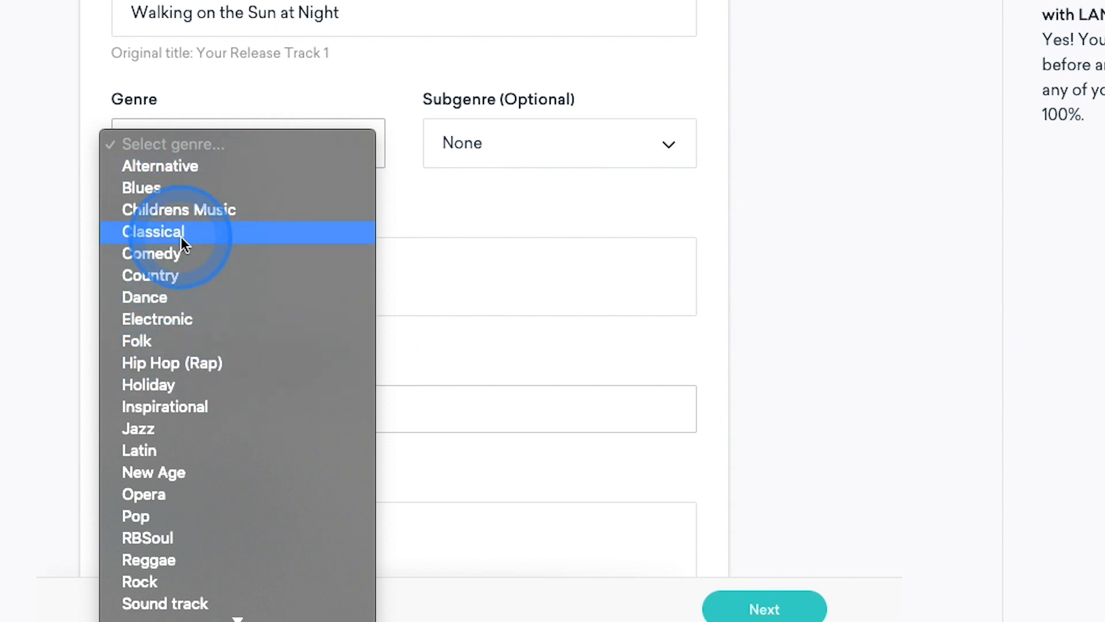
left_click(335, 167)
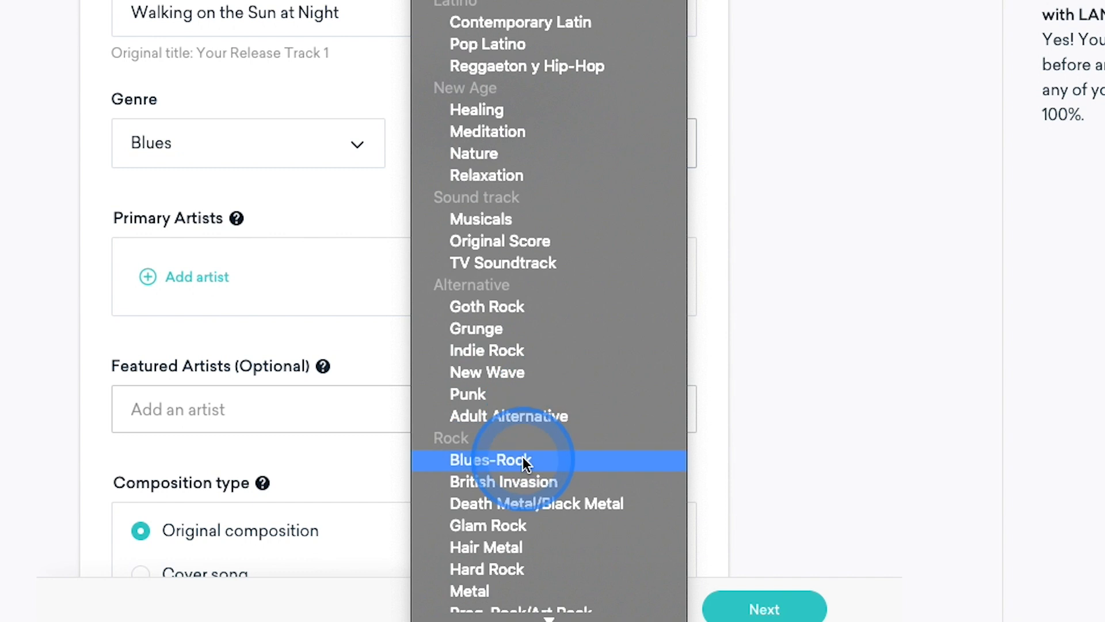
left_click(523, 460)
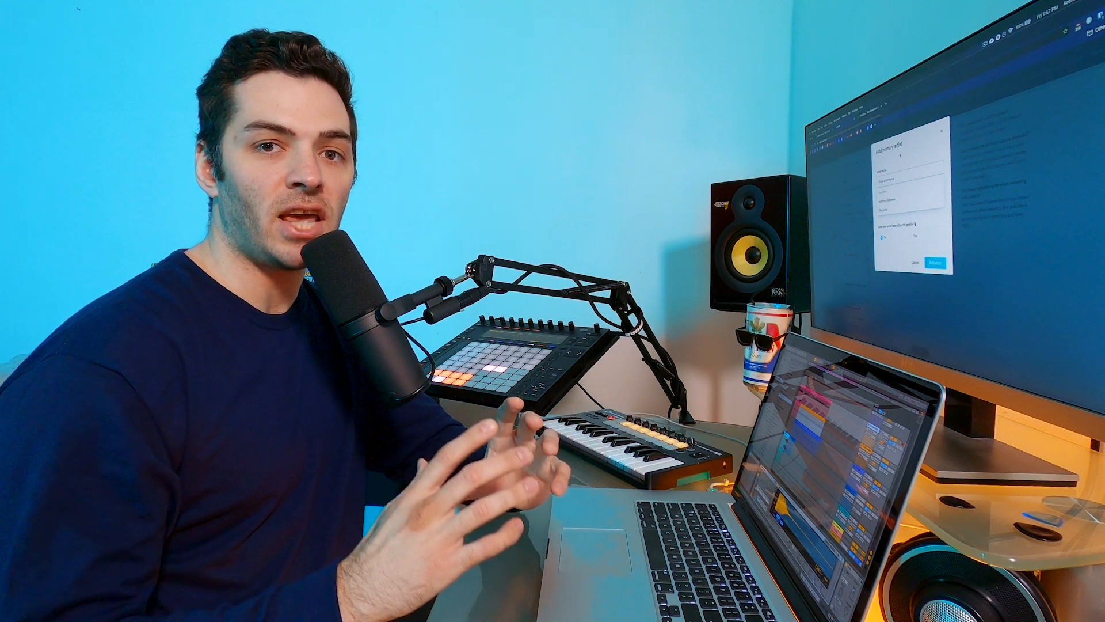
Add the primary artist by stage name, with No for both the Apple Music and the Spotify profile.
left_click(225, 210)
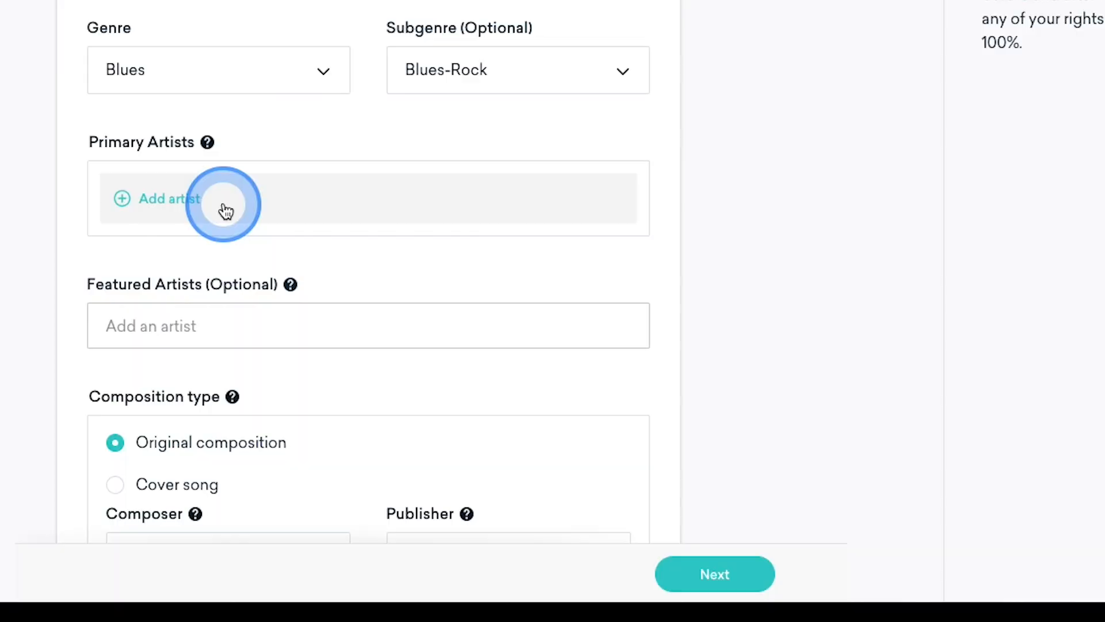
left_click(148, 200)
left_click(354, 216)
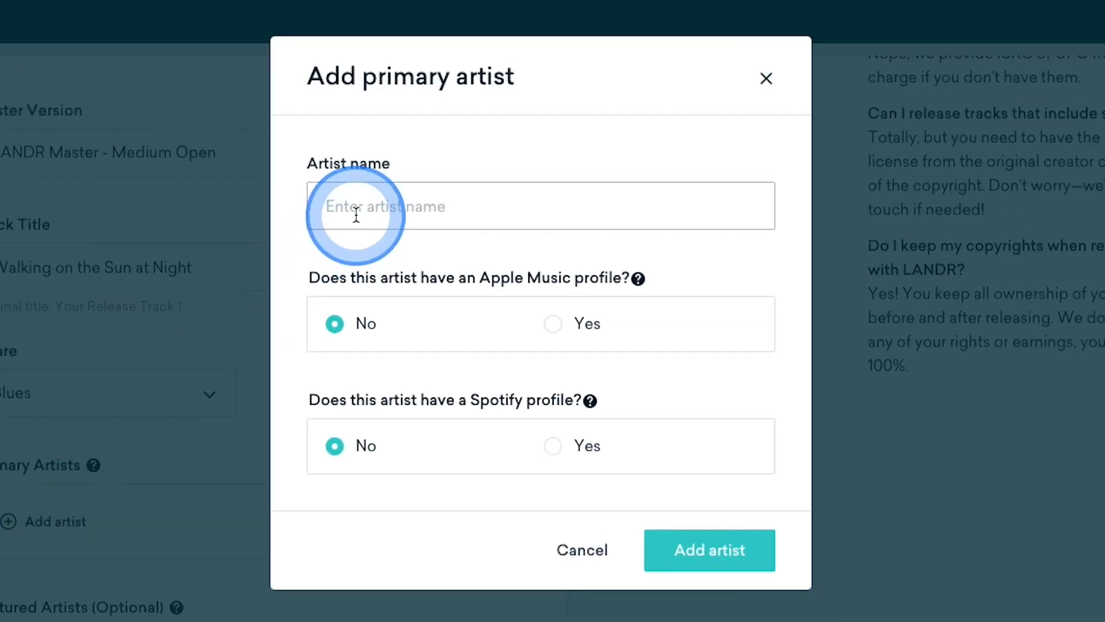
type("Young Tone")
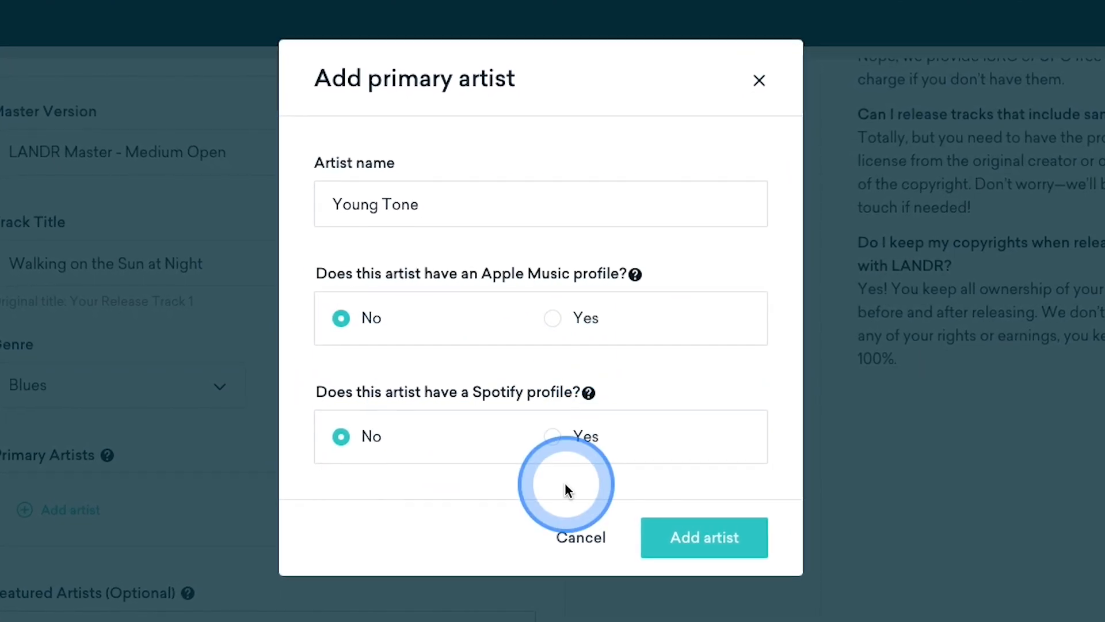
left_click(688, 553)
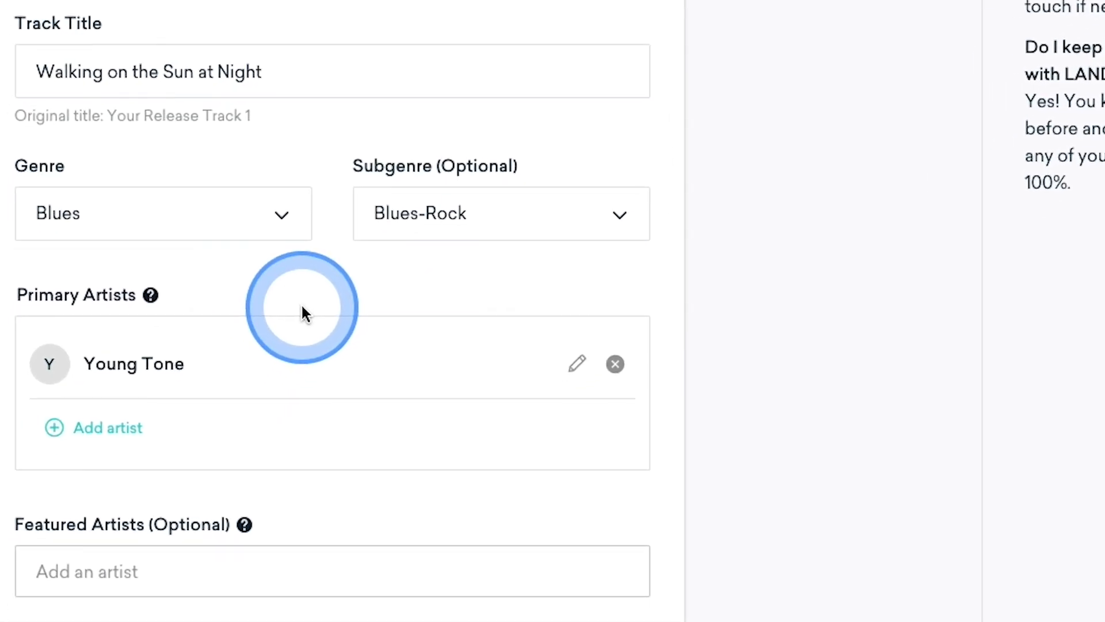
Try entering both producers' names as one comma-separated producer entry, and remove that entry.
left_click(251, 424)
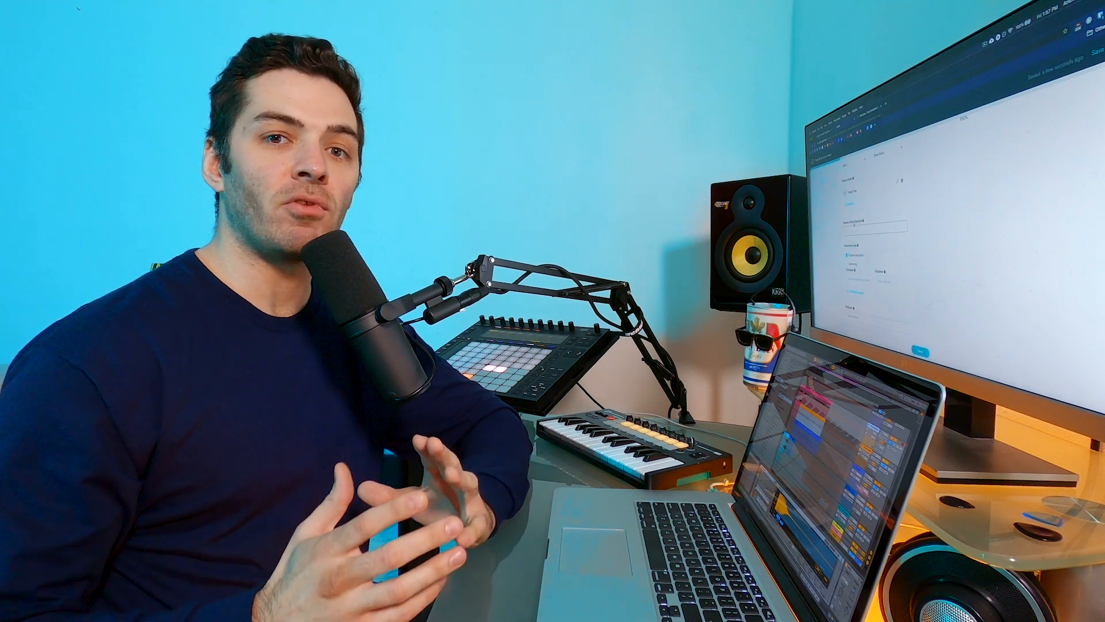
type("Lil Tim")
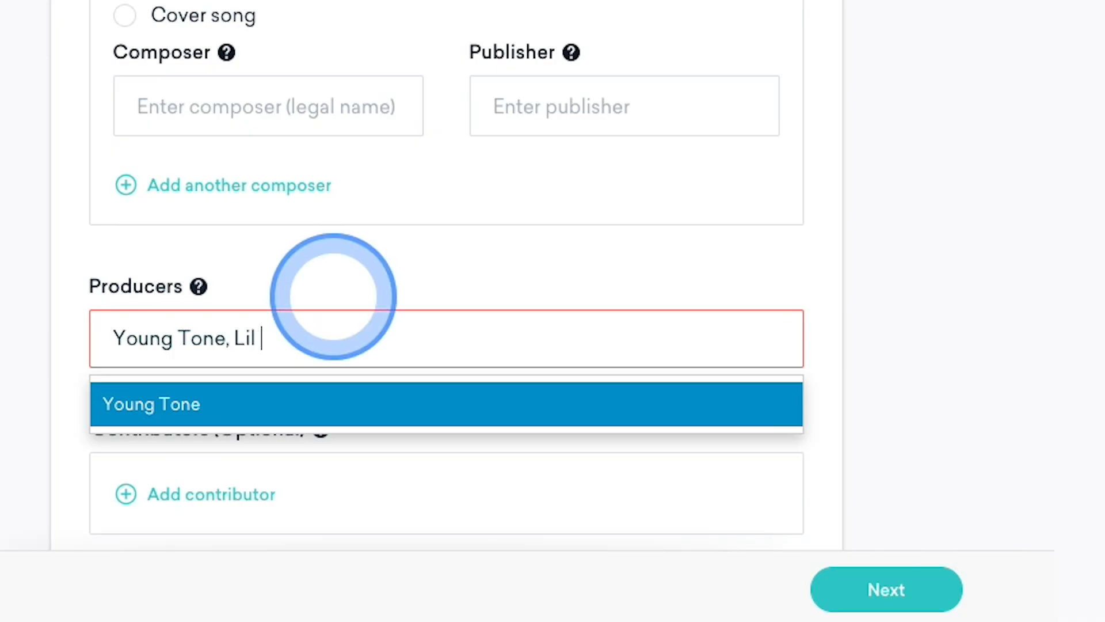
left_click(333, 297)
scroll(332, 296, "down", 4)
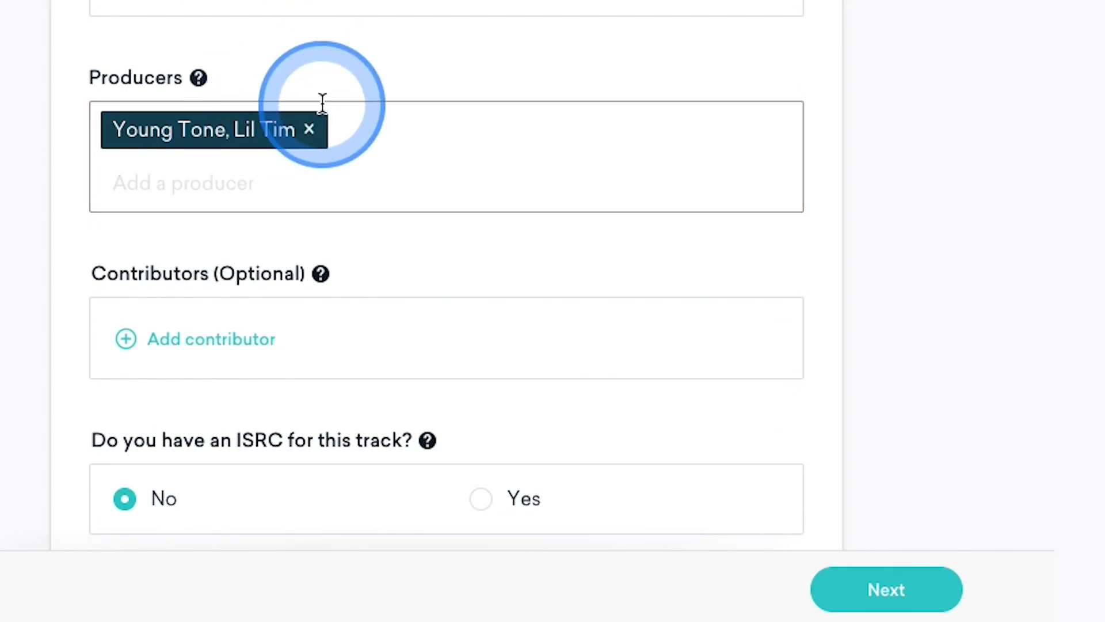
left_click(311, 130)
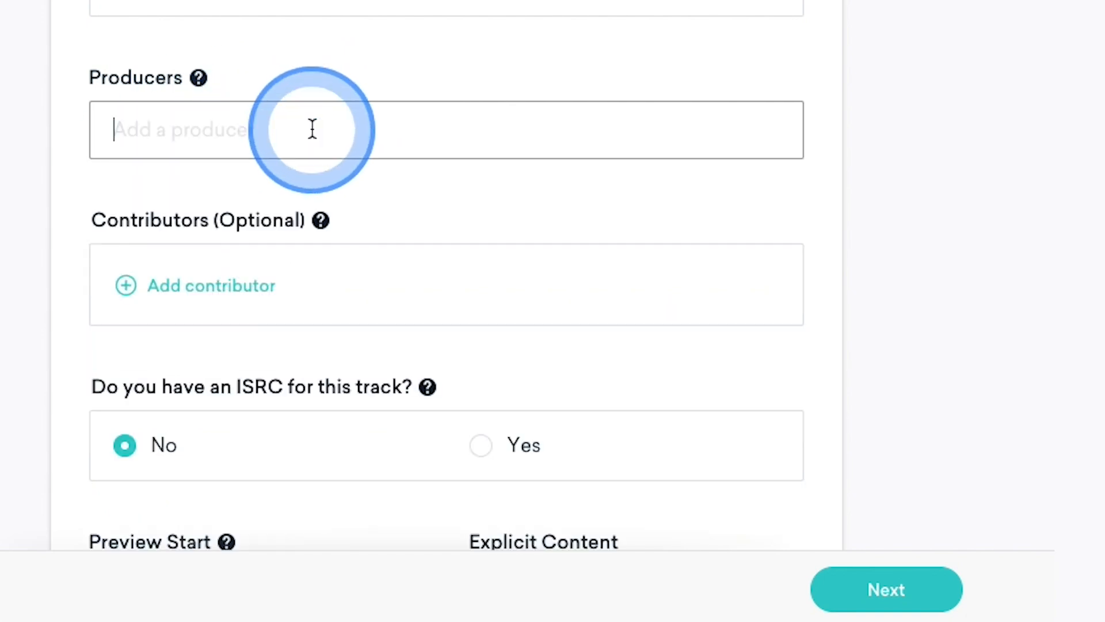
Add the two producers' names as separate entries for the track.
type("Young Tone")
key("Return")
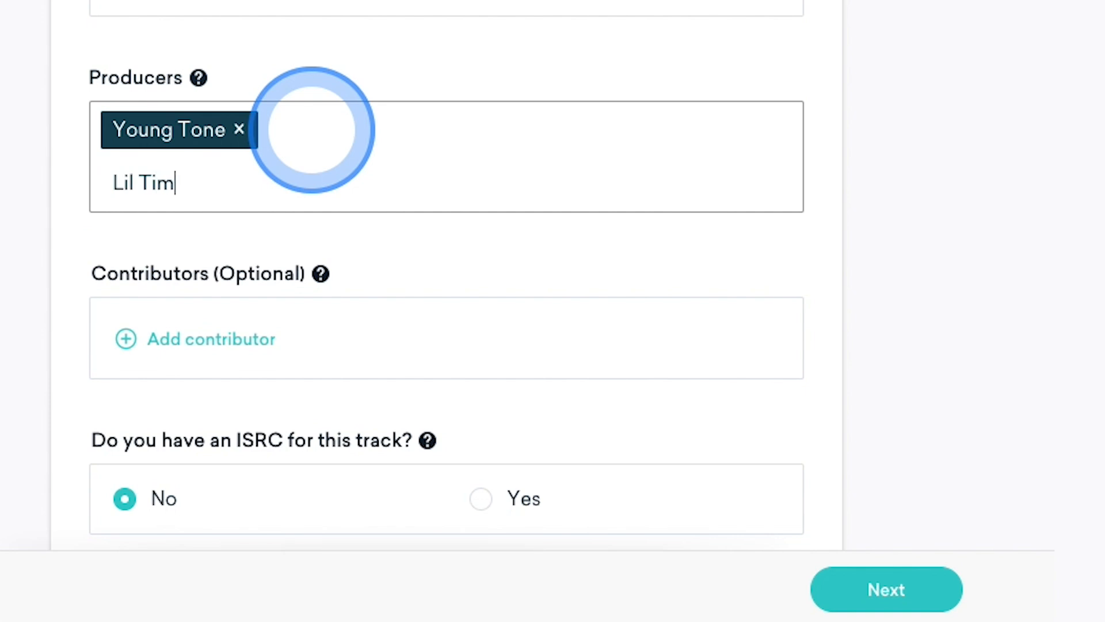
type("Lil Tim")
key("Return")
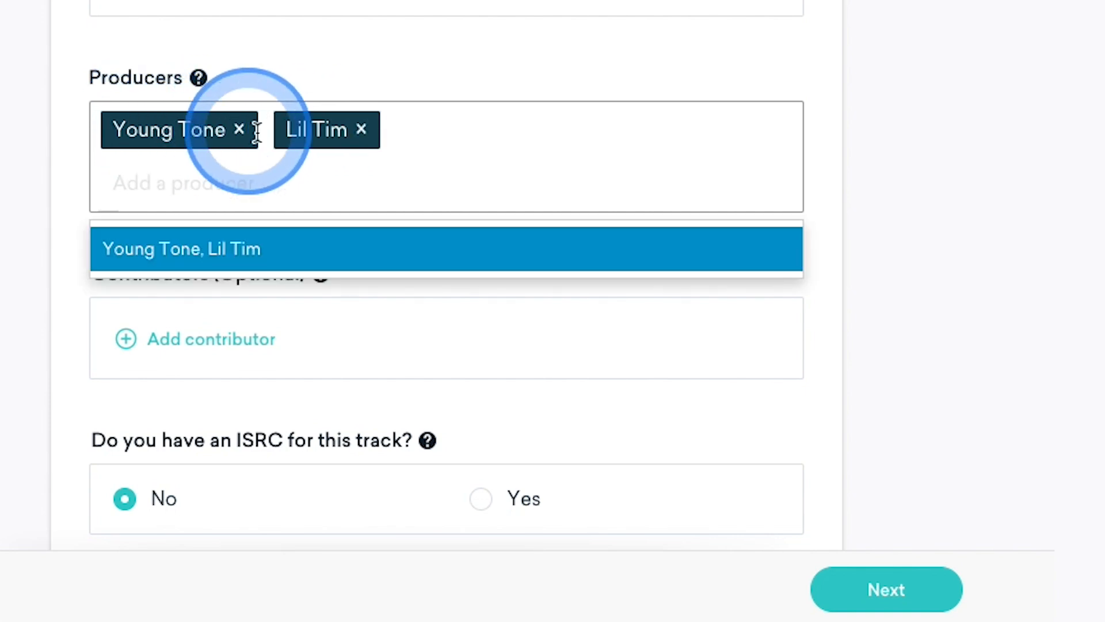
left_click(2, 78)
Add a contributor with the role Conductor, entering the second producer's name with capitalized initials instead of lowercase.
scroll(2, 79, "down", 3)
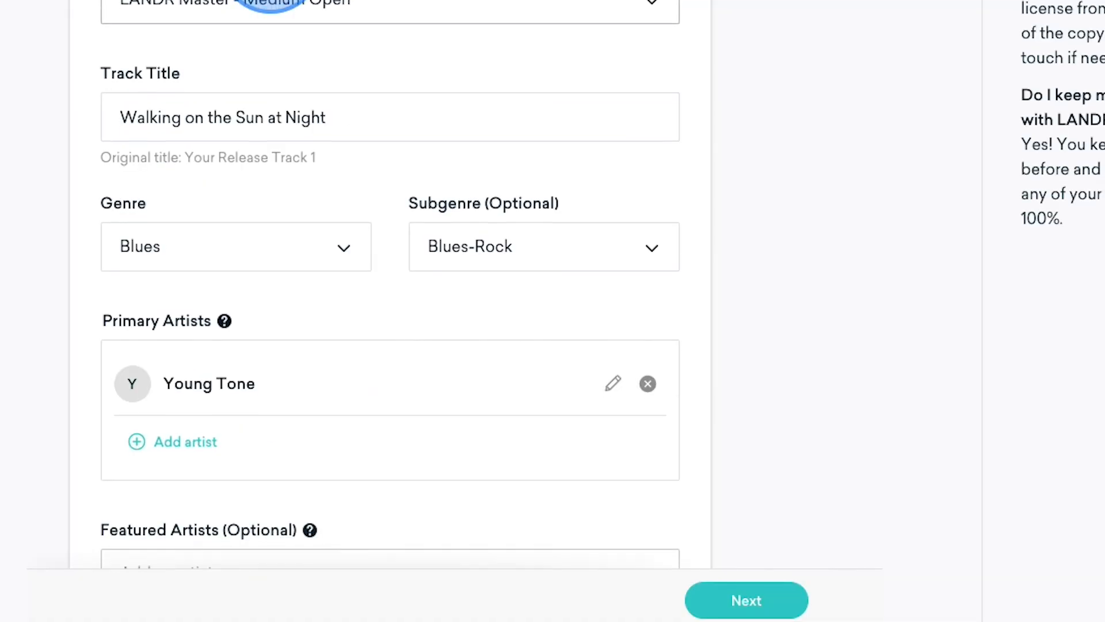
scroll(295, 75, "down", 10)
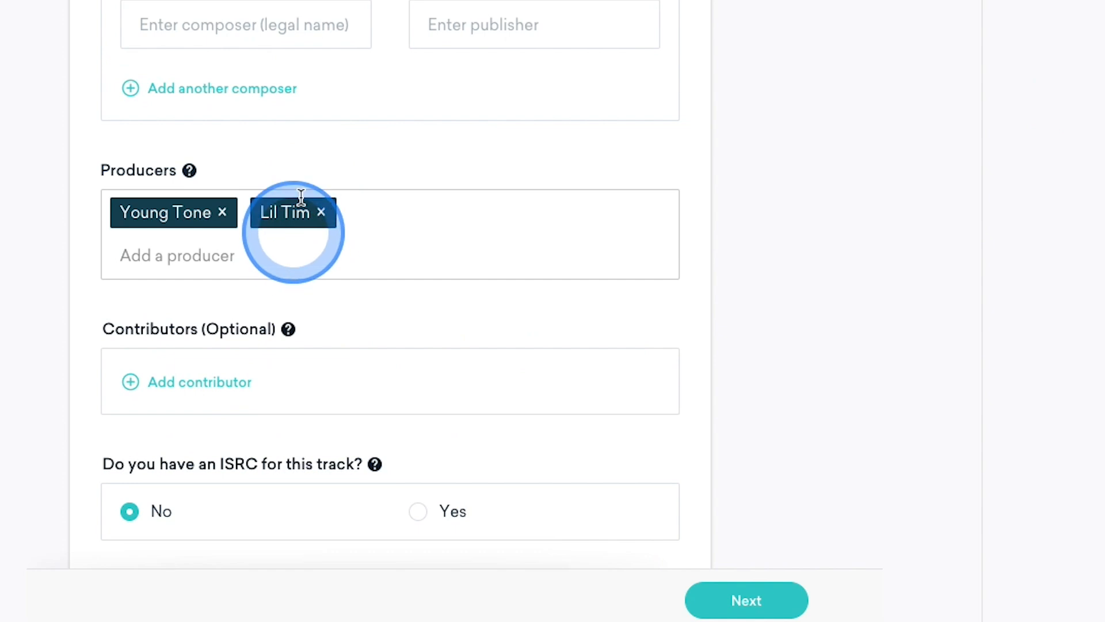
left_click(218, 383)
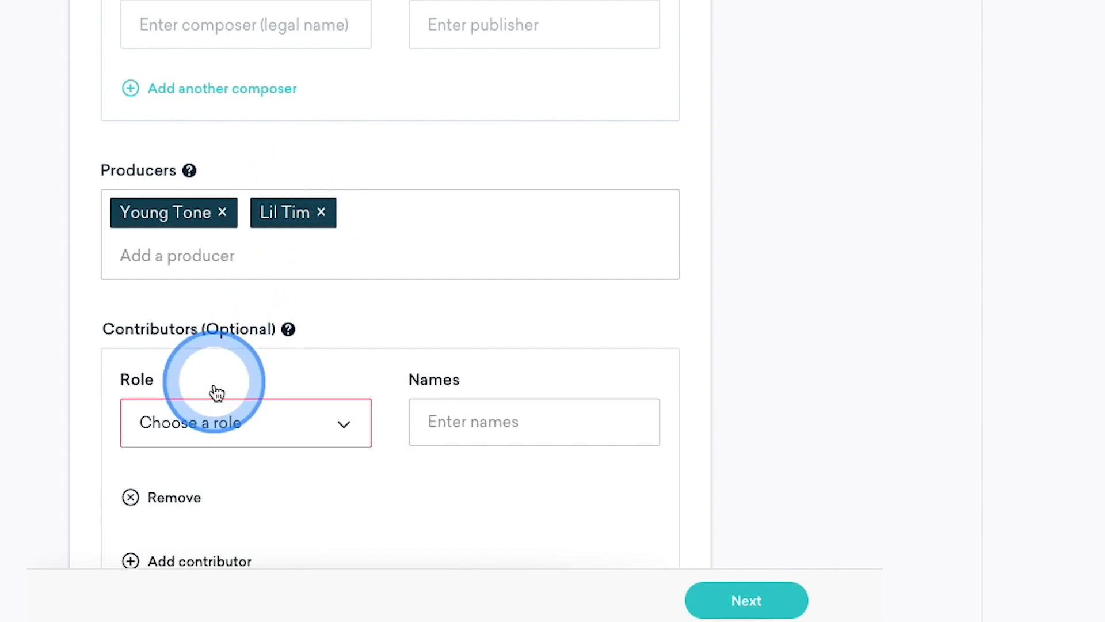
left_click(281, 426)
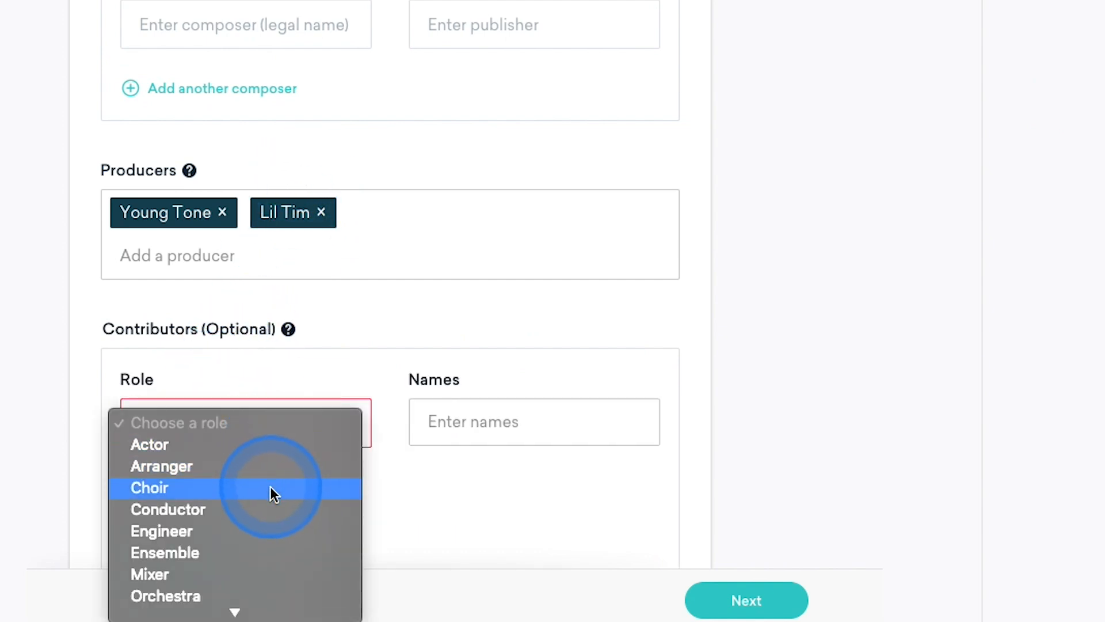
left_click(275, 513)
left_click(457, 408)
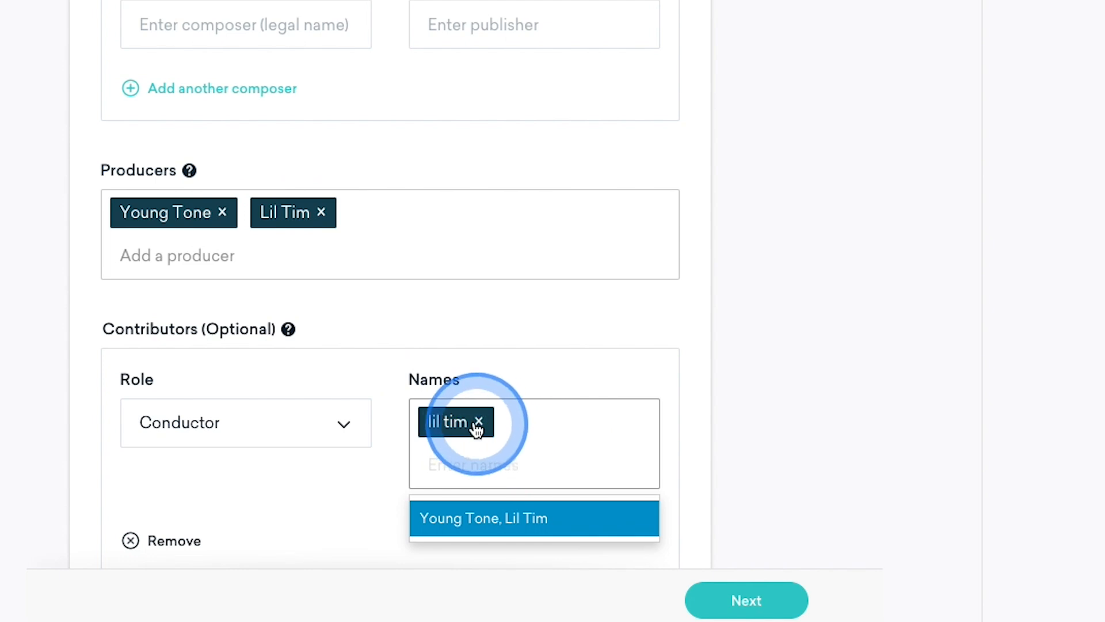
left_click(480, 419)
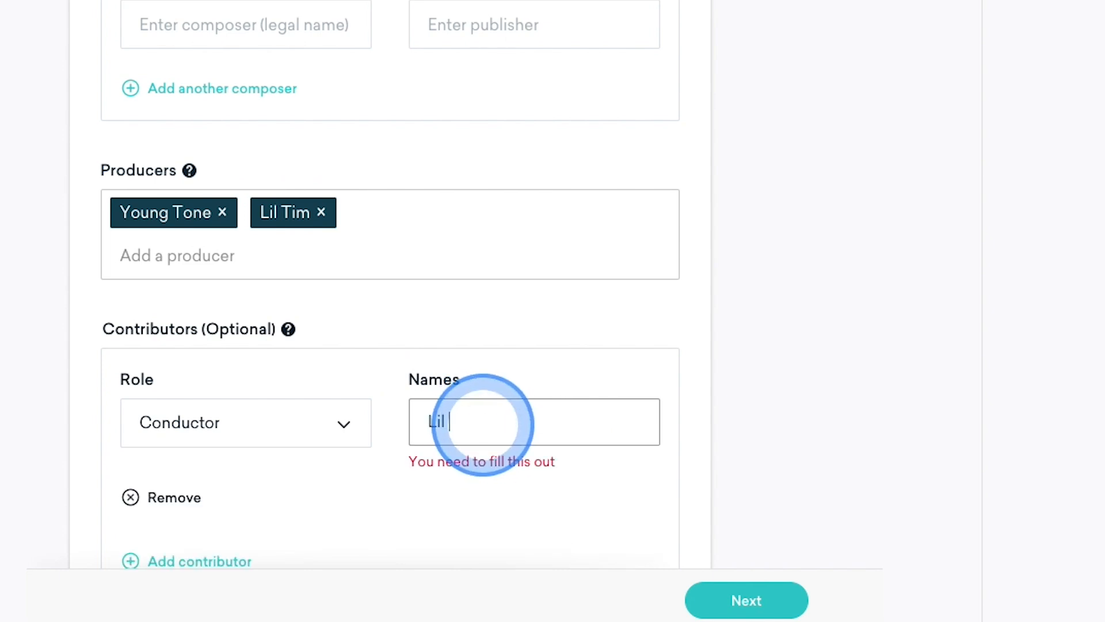
key("Return")
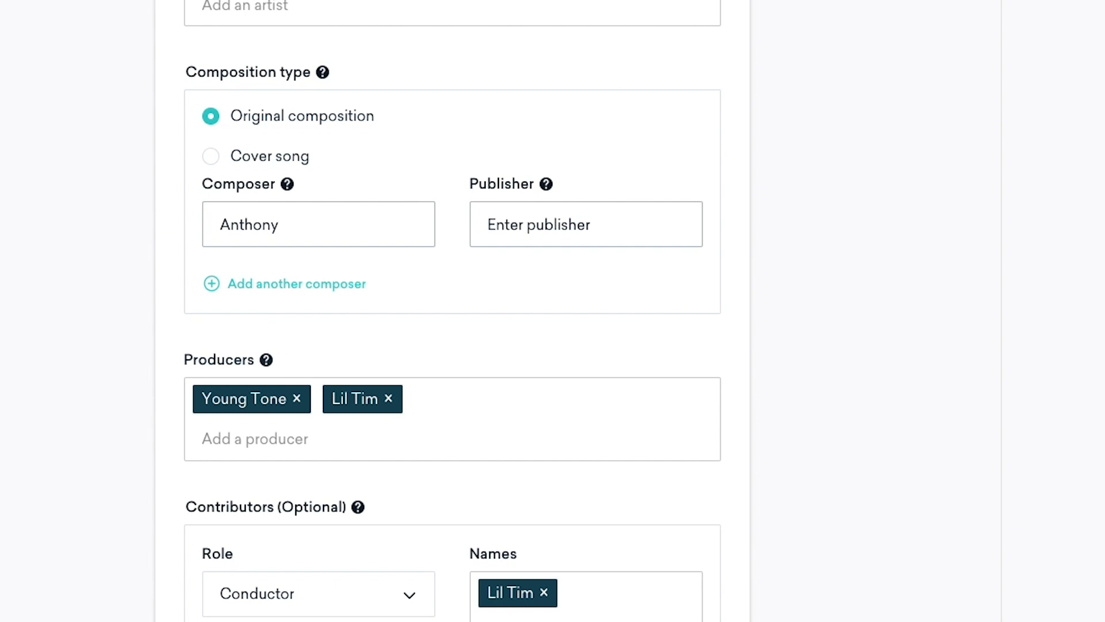
Fill in the composer's and publisher's names for the original composition, and show the help note about composers.
left_click(271, 227)
type("Anthony")
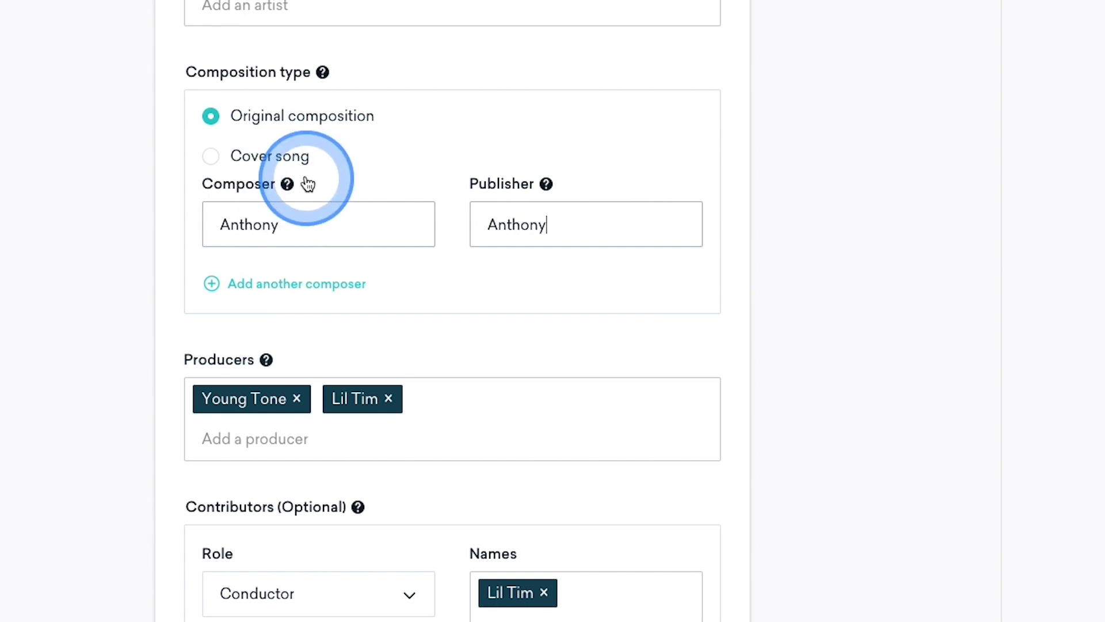
mouse_move(291, 188)
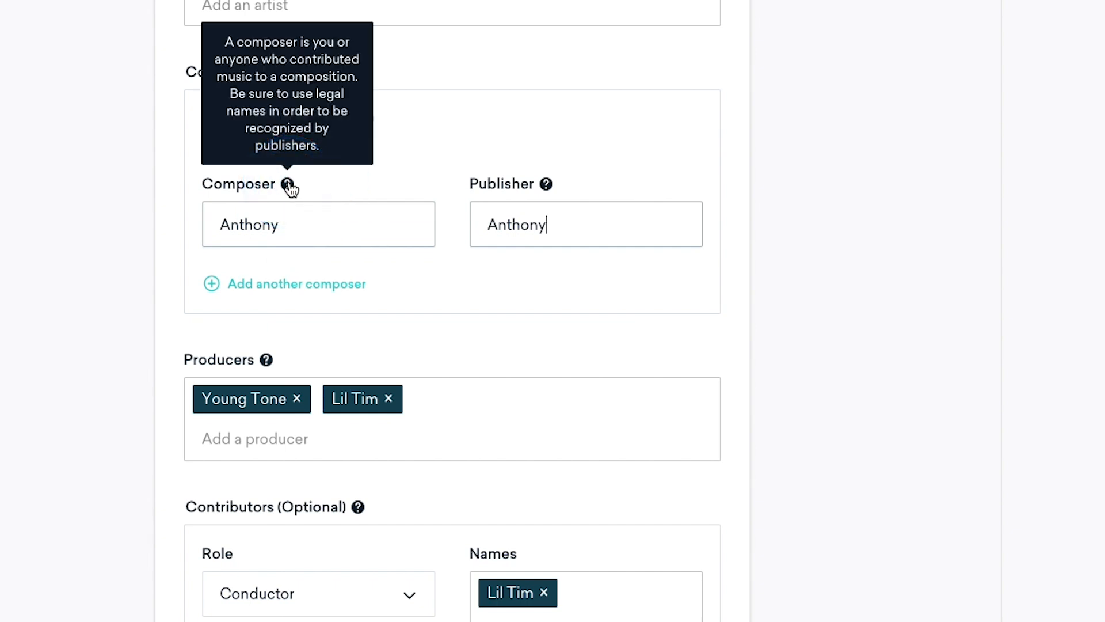